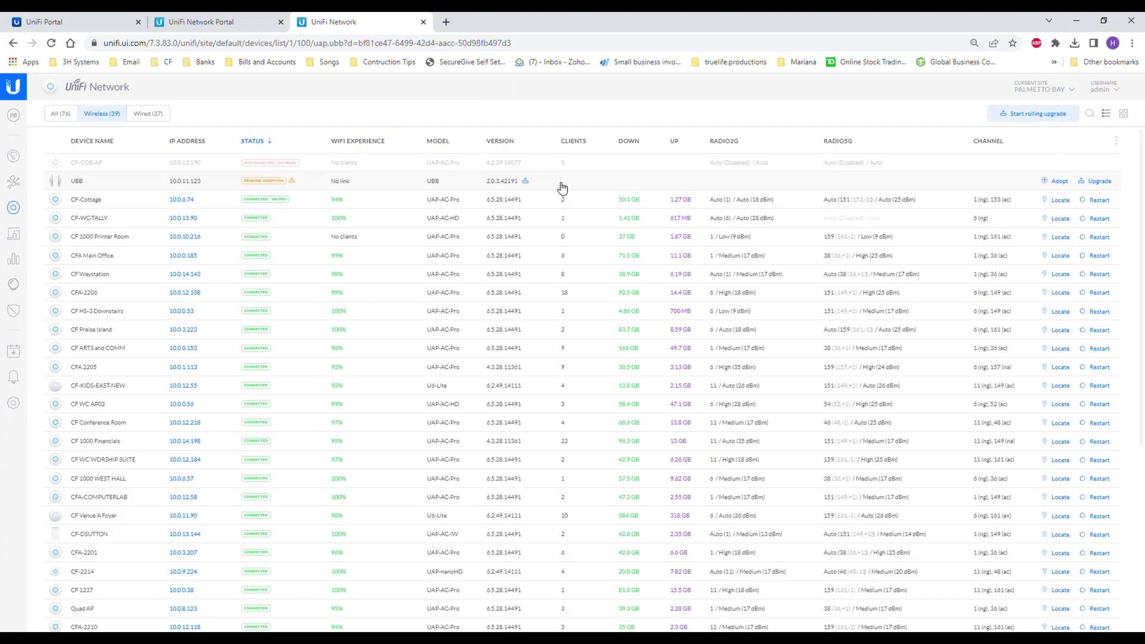
# Step: Adopt the pending UBB building bridge and return to the device list
pyautogui.click(1060, 181)
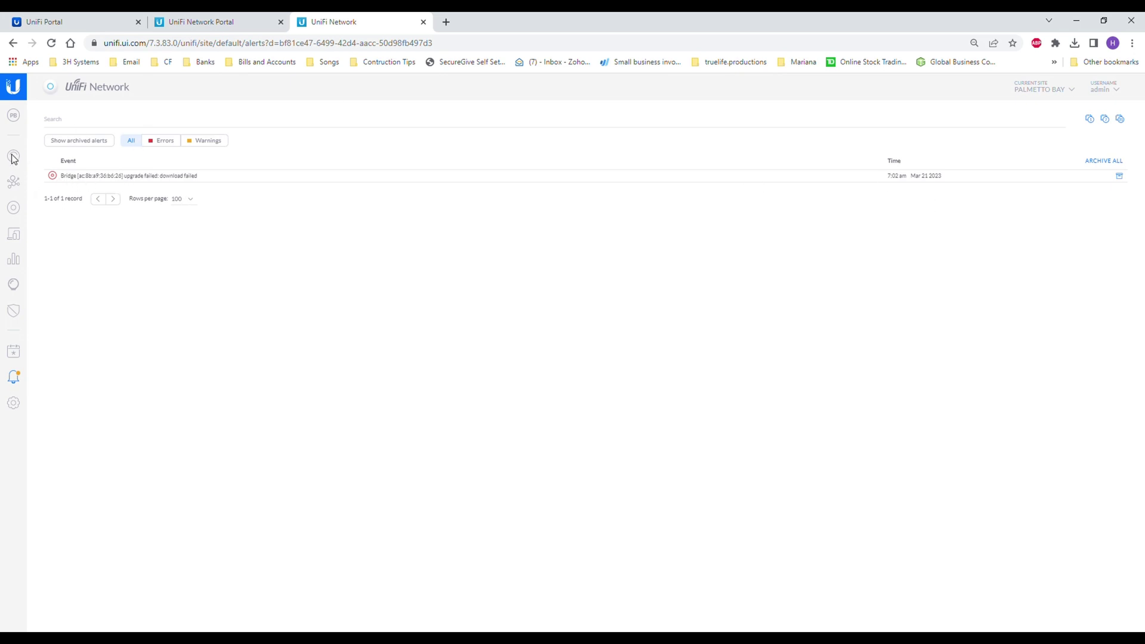
pyautogui.click(18, 210)
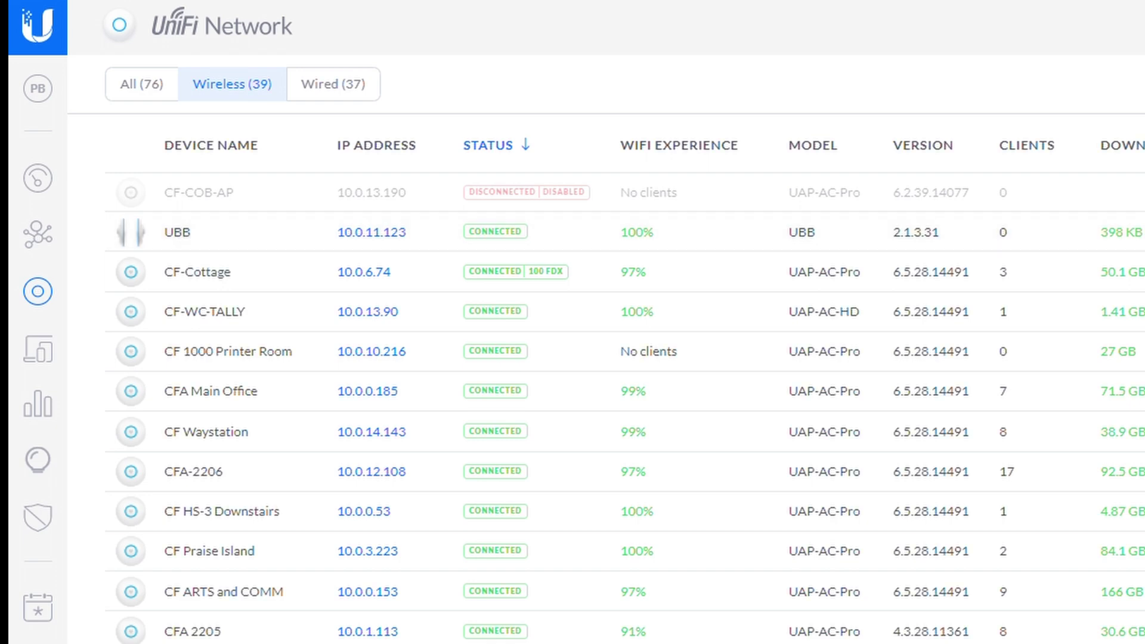
# Step: Open the UBB bridge's details and compare its wired station and wireless access point information
pyautogui.click(177, 232)
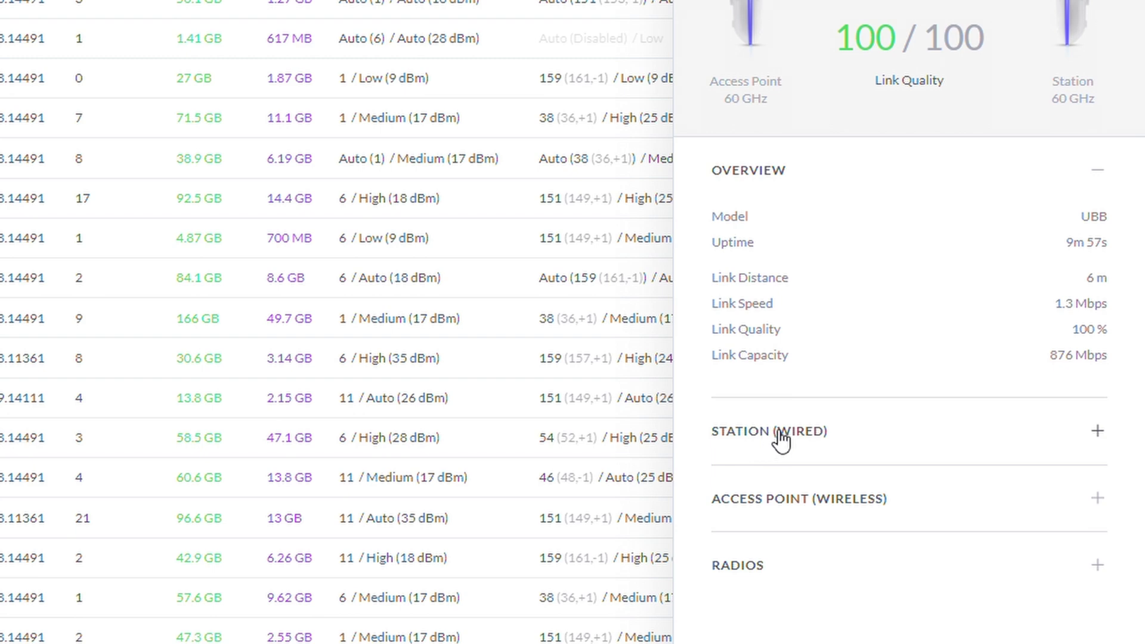
pyautogui.click(780, 432)
pyautogui.scroll(-1, 848, 401)
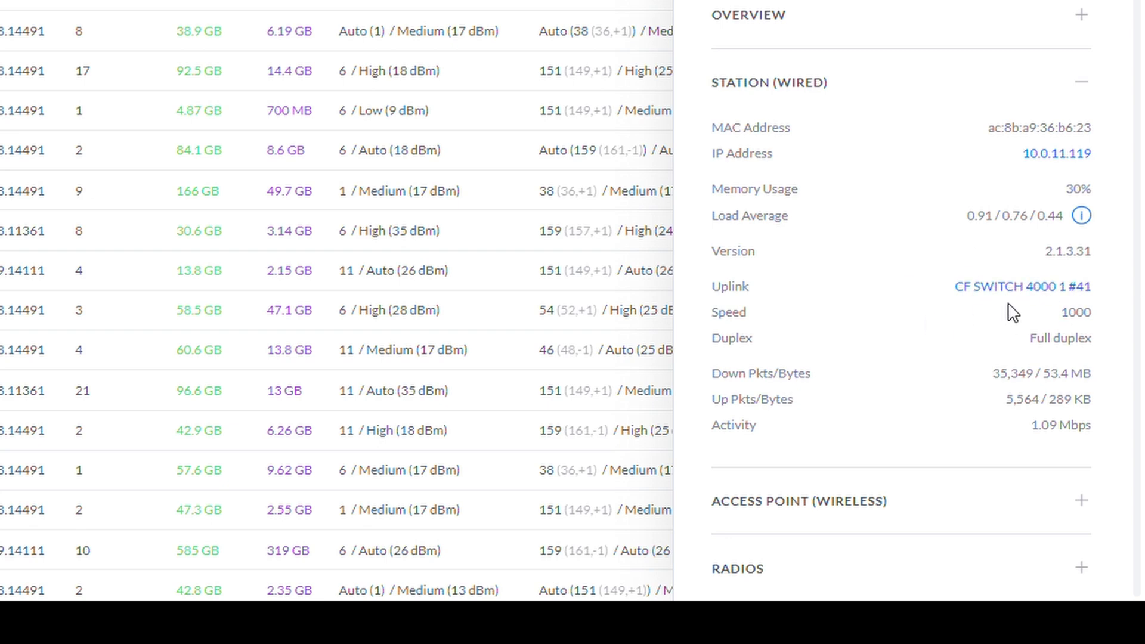
pyautogui.click(840, 506)
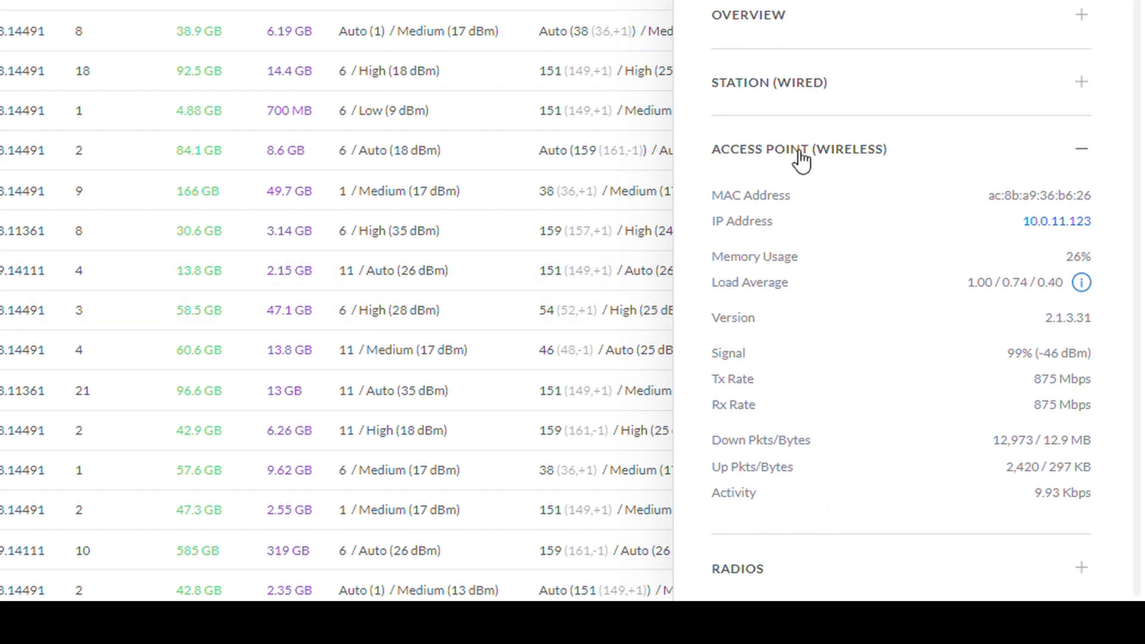
pyautogui.click(804, 84)
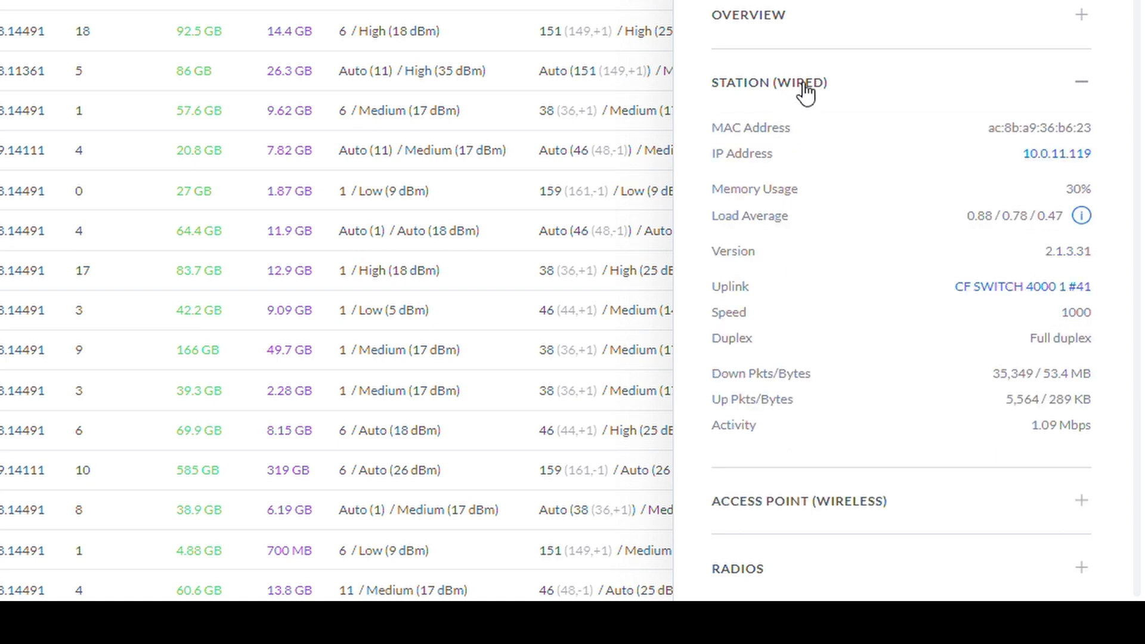
pyautogui.click(828, 506)
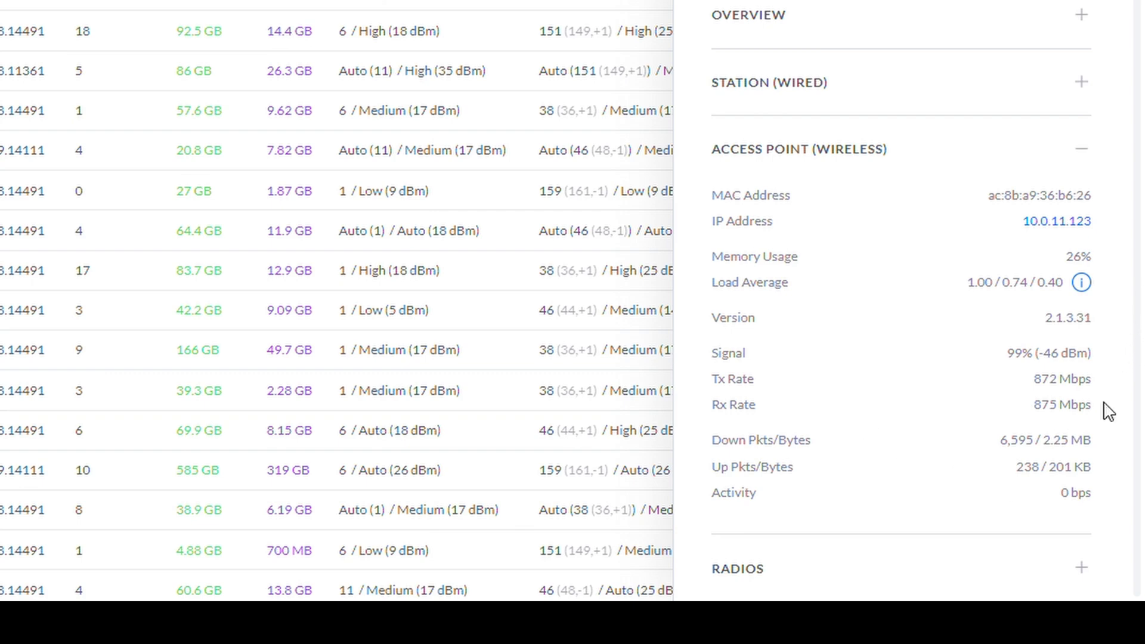
# Step: Examine the UBB bridge's 5 GHz and 60 GHz radio details
pyautogui.click(772, 577)
pyautogui.scroll(-1, 859, 332)
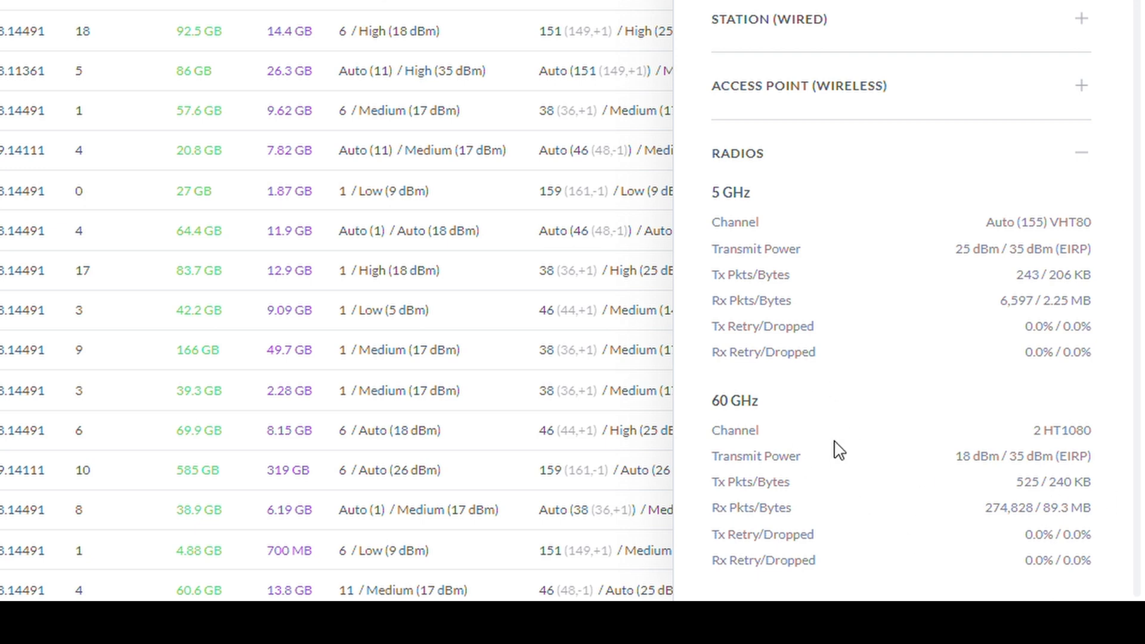
pyautogui.scroll(2, 952, 425)
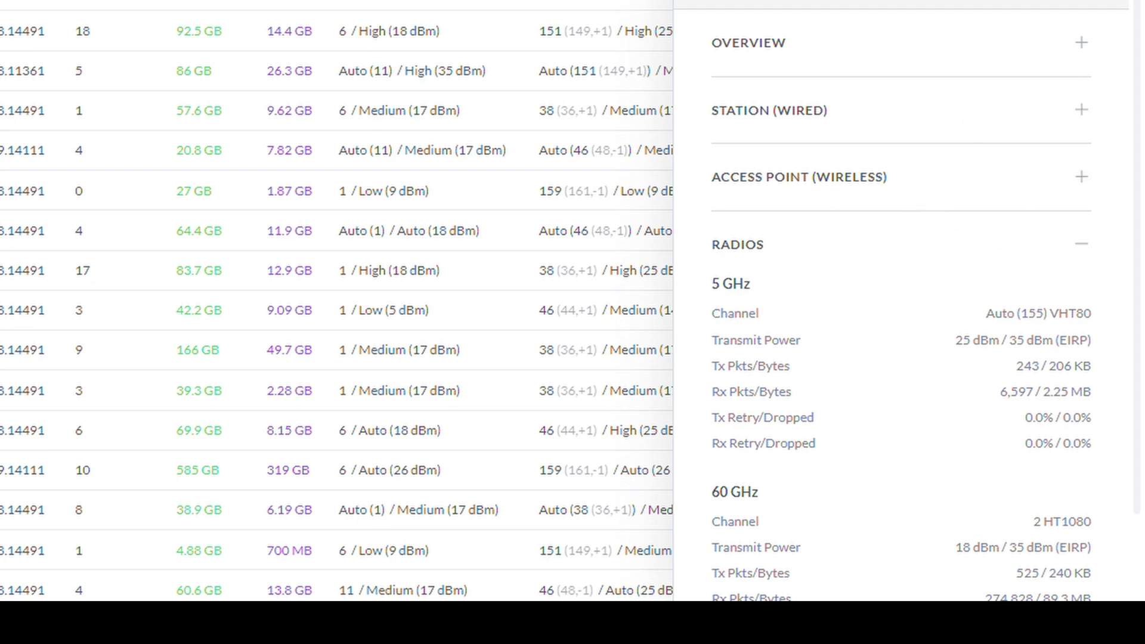
pyautogui.scroll(-2, 901, 298)
pyautogui.scroll(2, 901, 298)
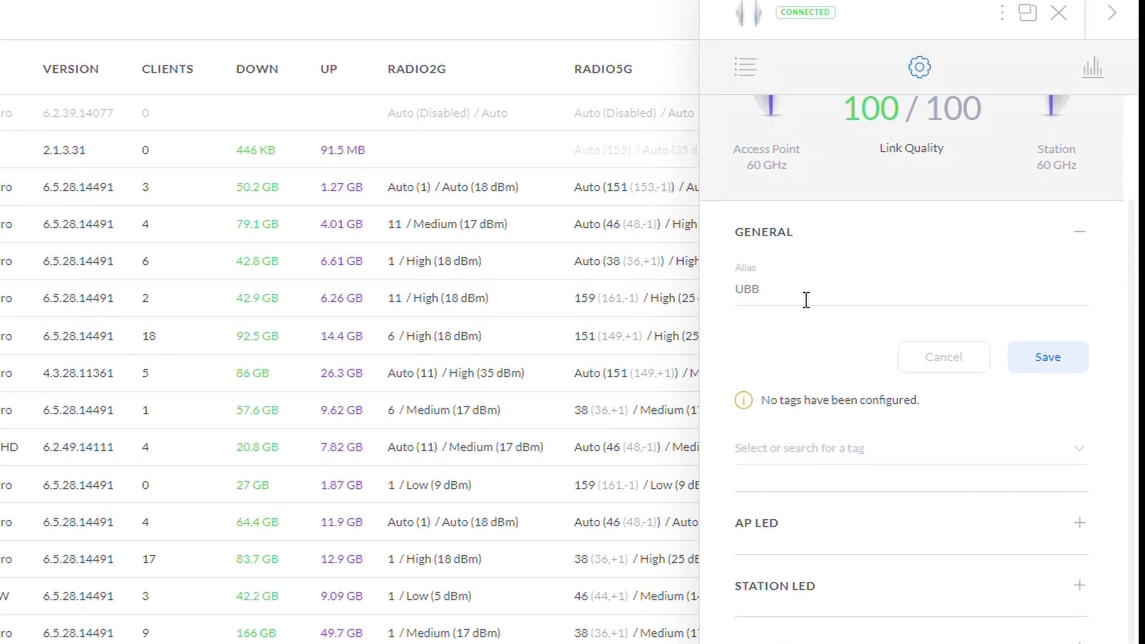
# Step: Examine the UBB's configuration for its alias, AP LED and Station LED
pyautogui.moveTo(762, 303); pyautogui.dragTo(545, 294)
pyautogui.click(915, 306)
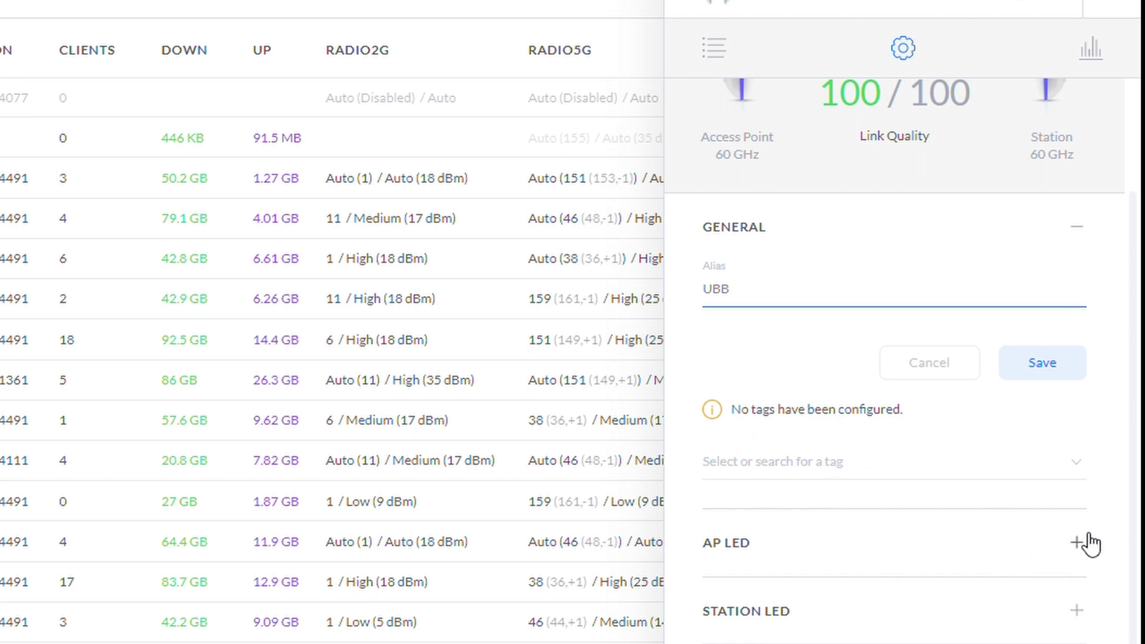
pyautogui.scroll(-2, 1064, 549)
pyautogui.click(1088, 397)
pyautogui.scroll(-3, 1092, 358)
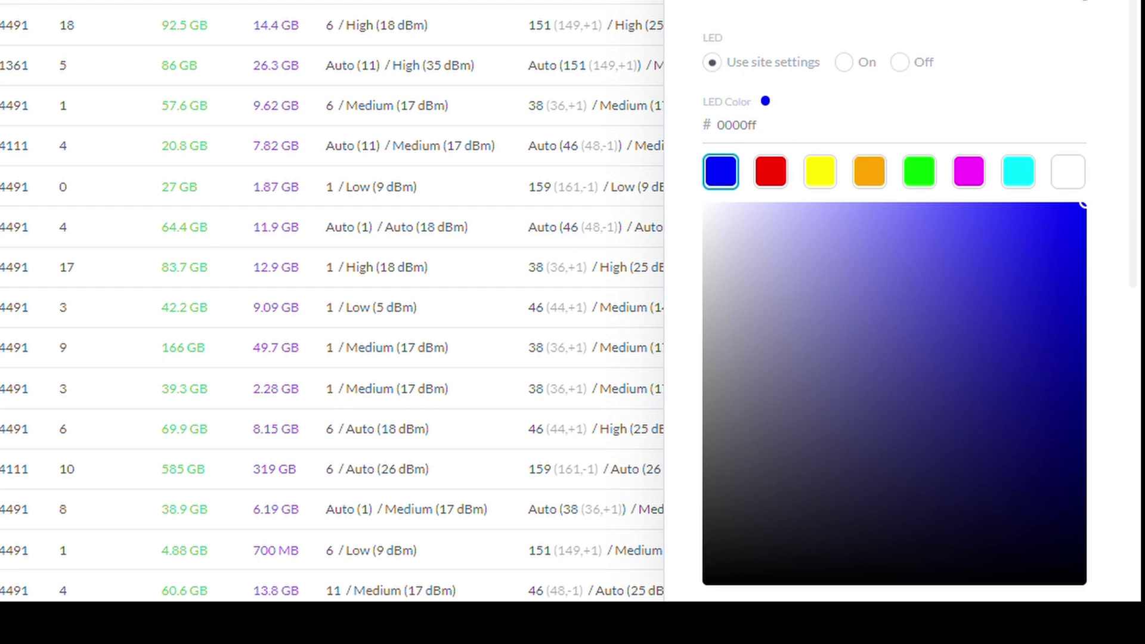
pyautogui.click(1090, 2)
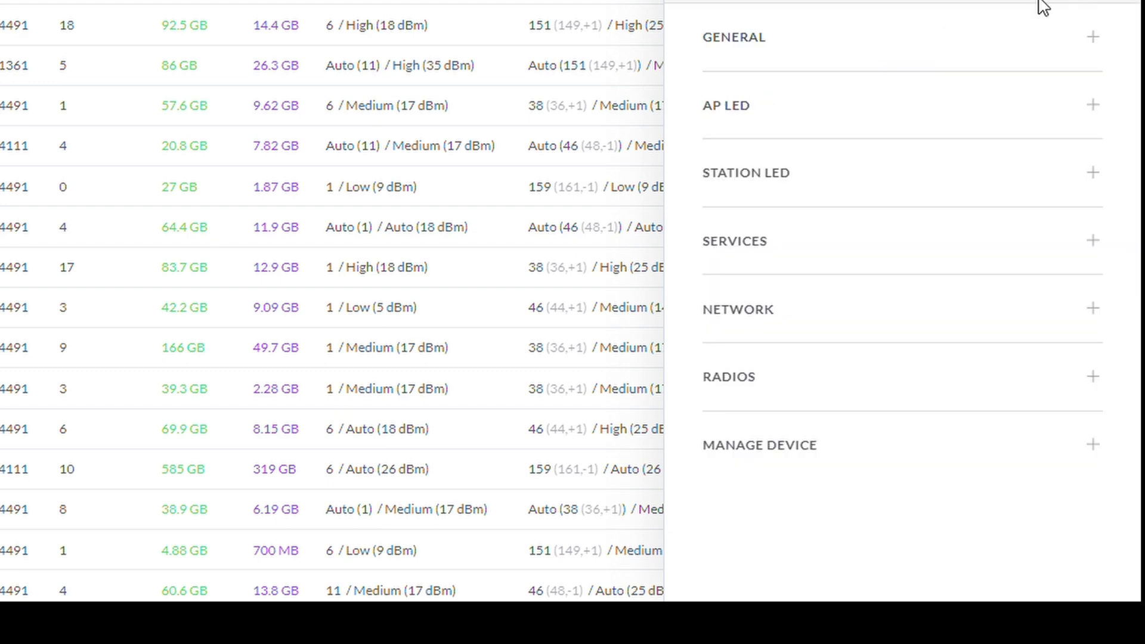
pyautogui.click(1098, 175)
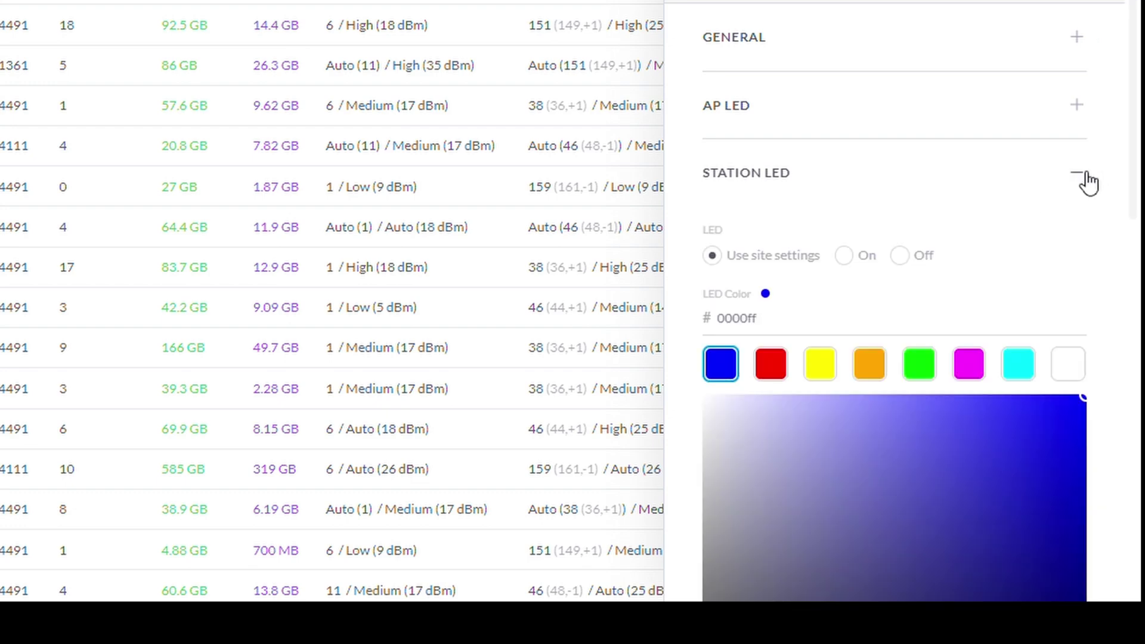
pyautogui.click(1091, 174)
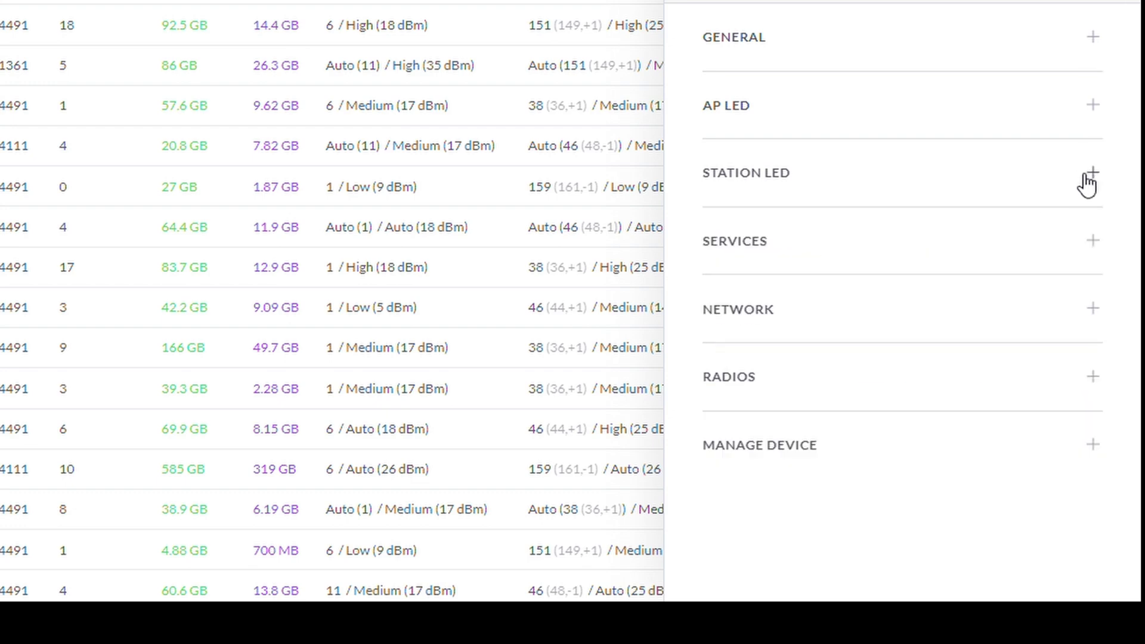
# Step: Check the UBB's management VLAN and the IP configuration of its access point and station
pyautogui.click(1095, 241)
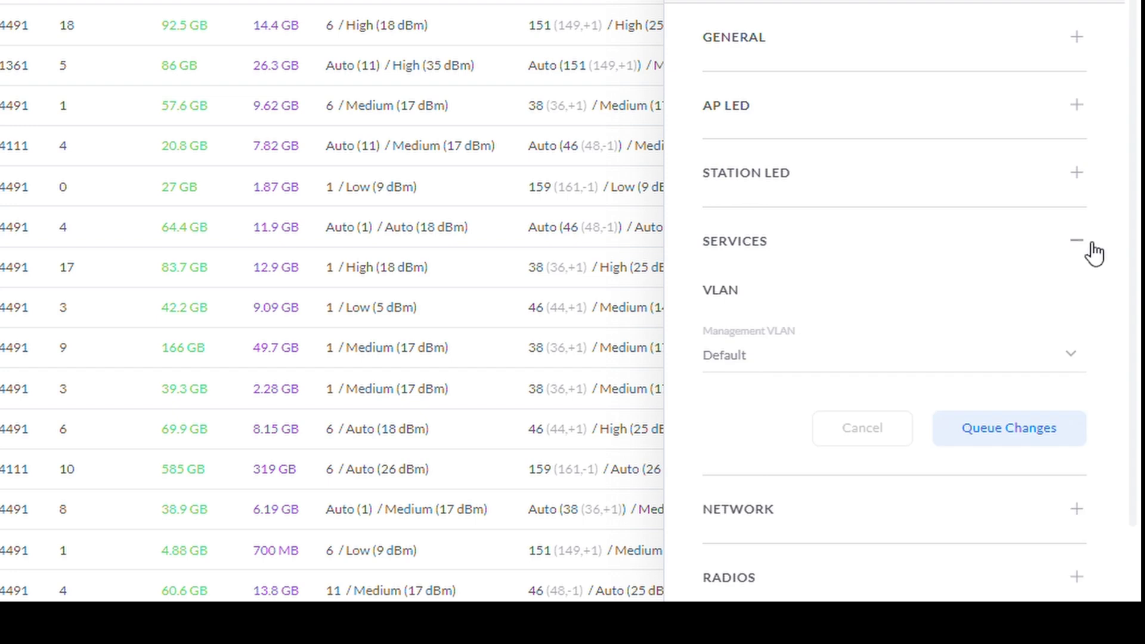
pyautogui.scroll(-1, 850, 283)
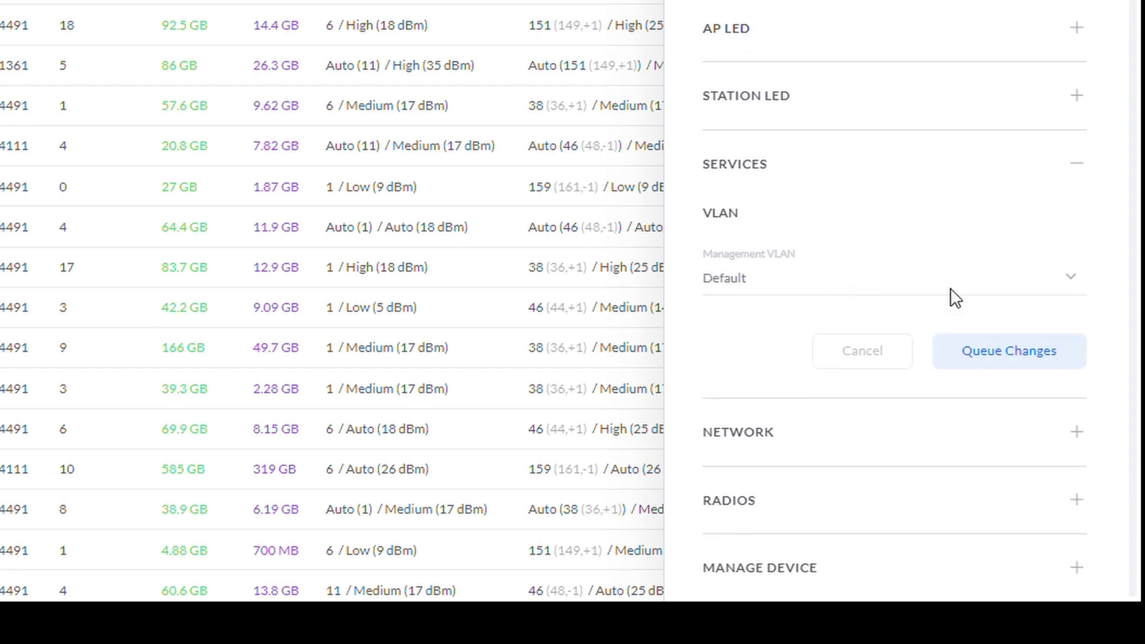
pyautogui.click(1082, 168)
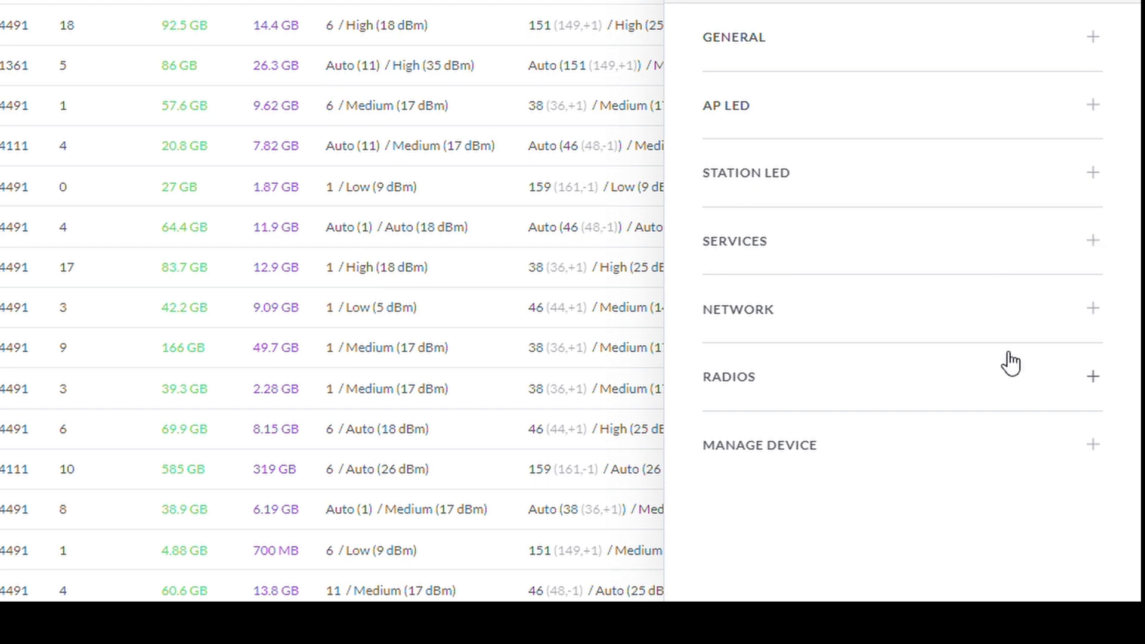
pyautogui.click(1093, 311)
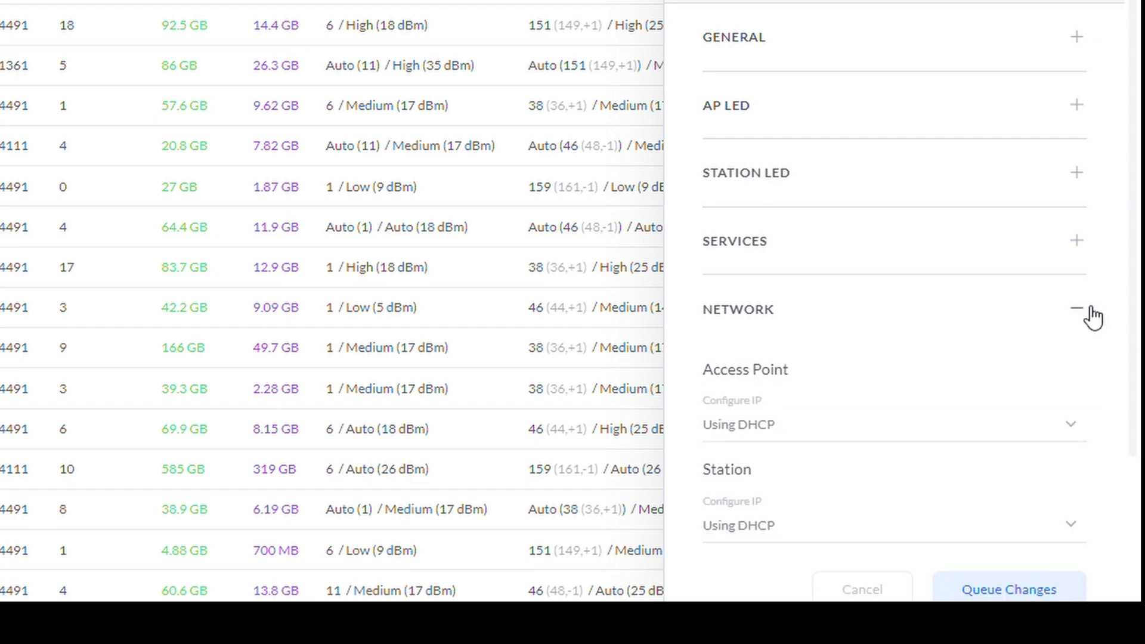
pyautogui.scroll(-3, 954, 317)
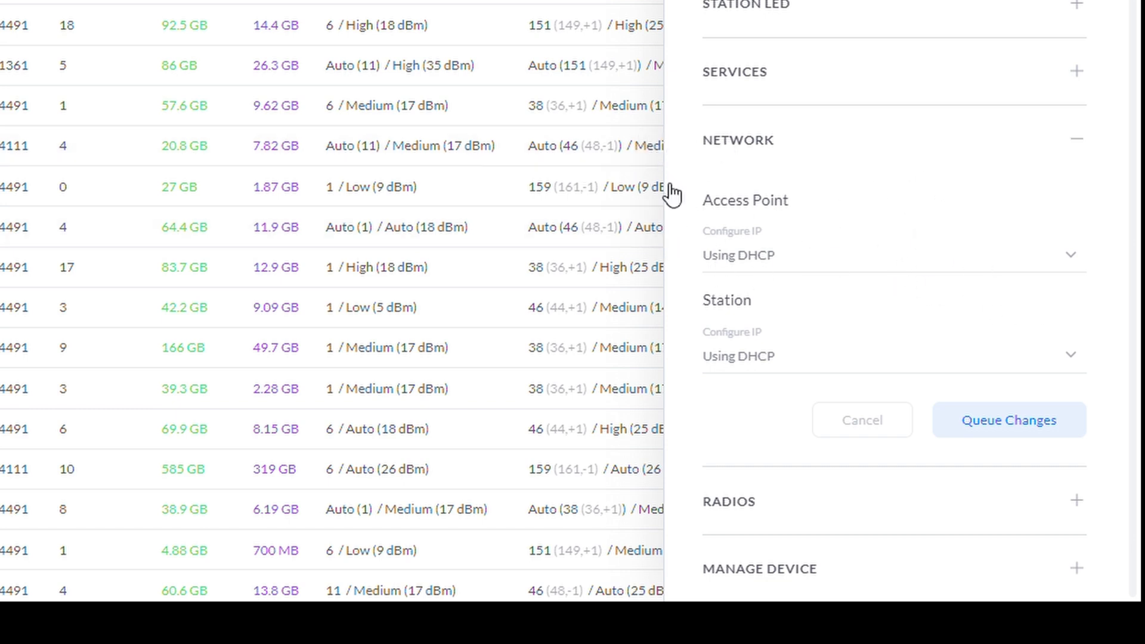
# Step: Review the UBB's configurable radio settings for the 5 GHz and 60 GHz bands
pyautogui.click(1077, 513)
pyautogui.scroll(-6, 1024, 248)
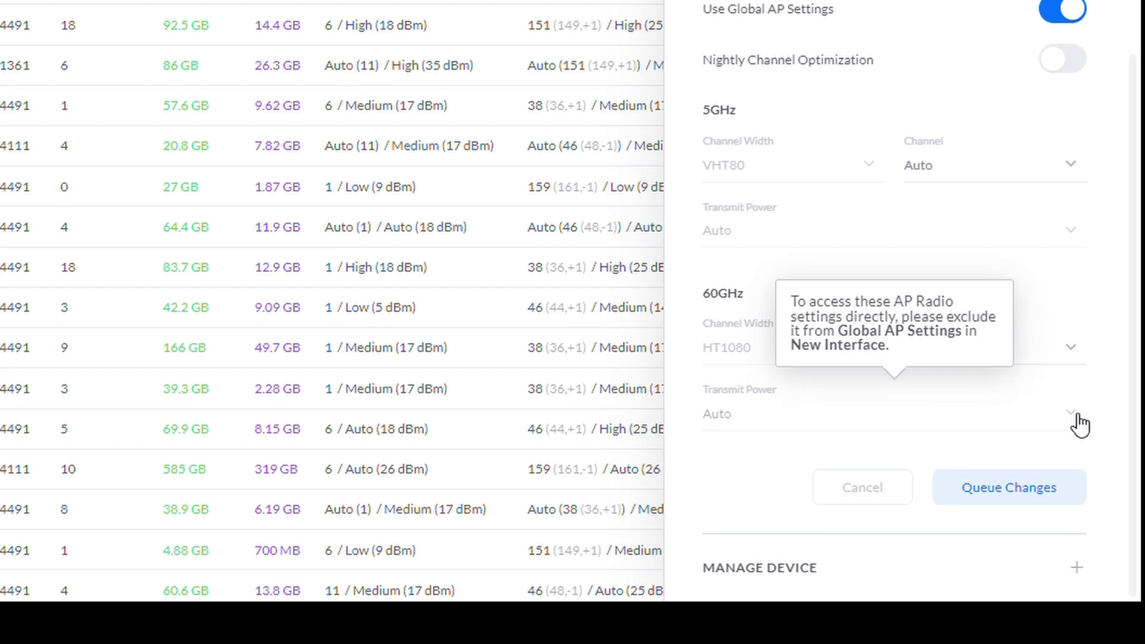
pyautogui.scroll(5, 998, 215)
pyautogui.scroll(-5, 998, 214)
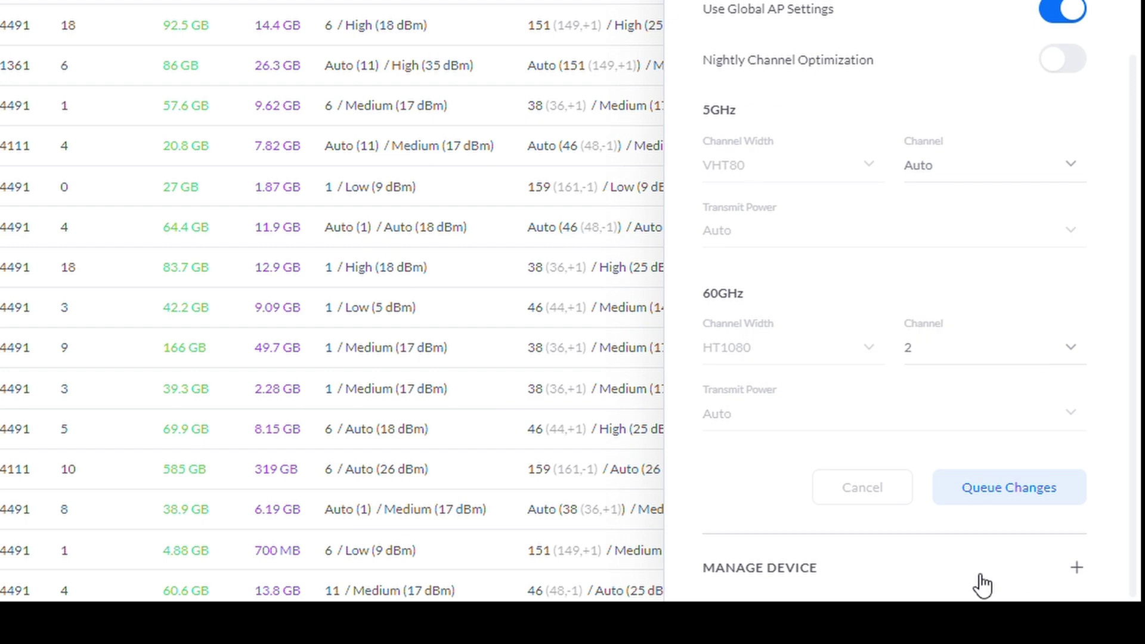
# Step: Review the UBB's device management options and enable its Alignment Tool
pyautogui.click(1075, 566)
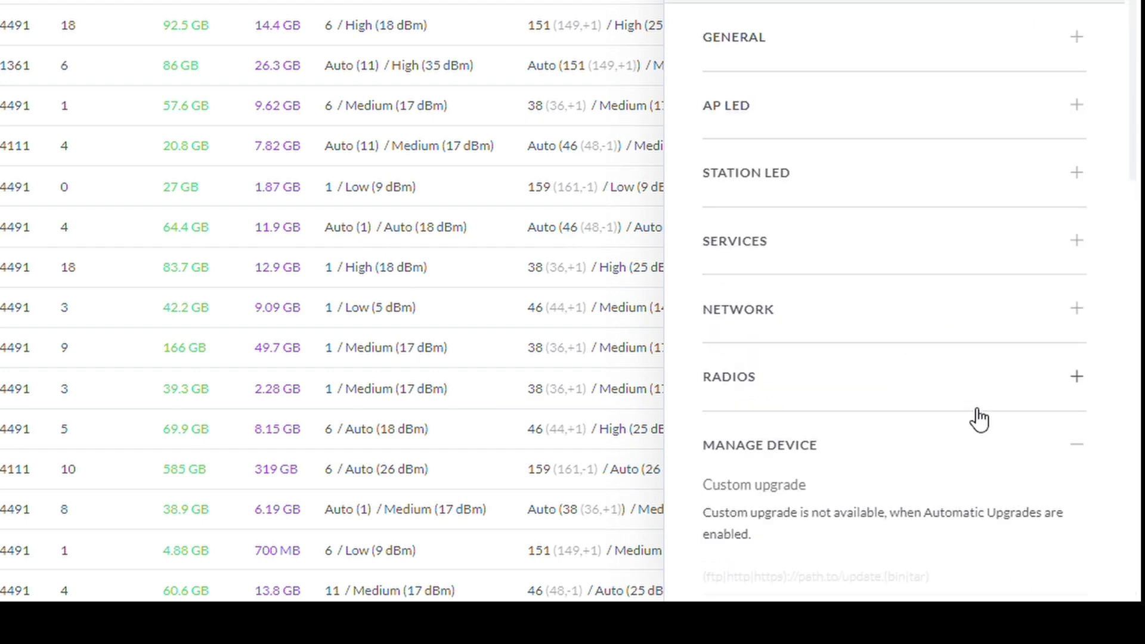
pyautogui.scroll(-6, 971, 361)
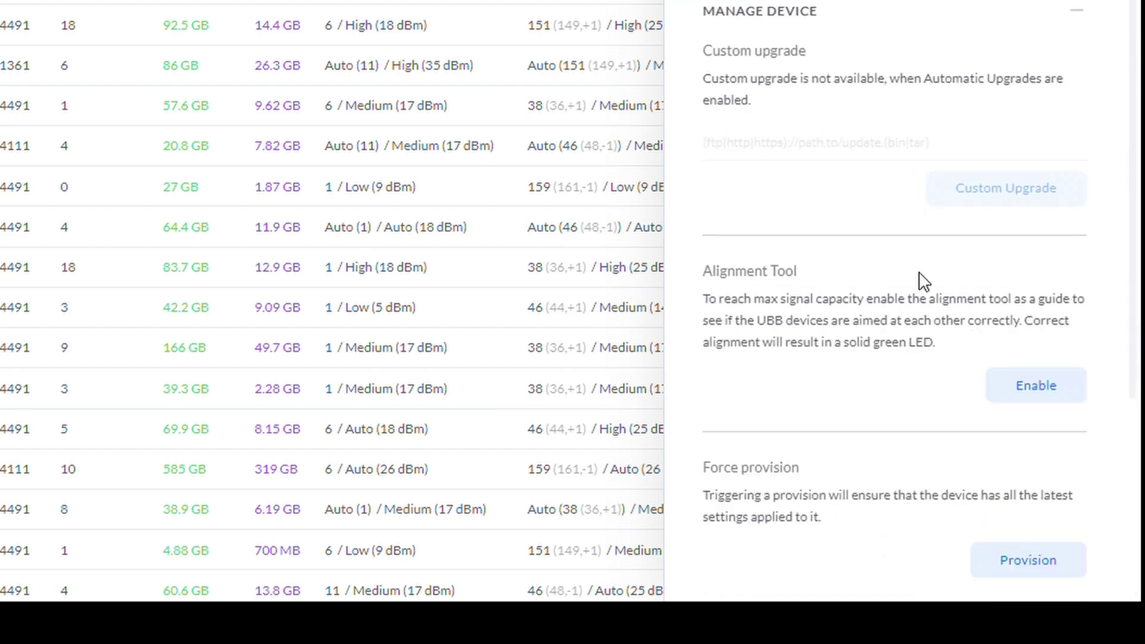
pyautogui.scroll(-5, 896, 332)
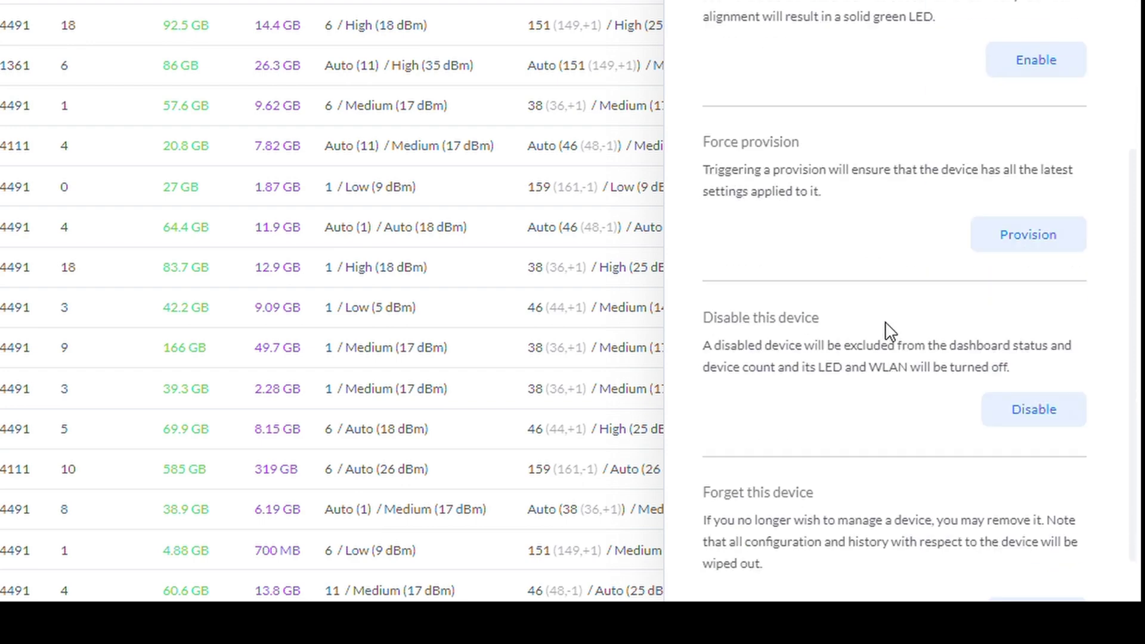
pyautogui.scroll(3, 931, 113)
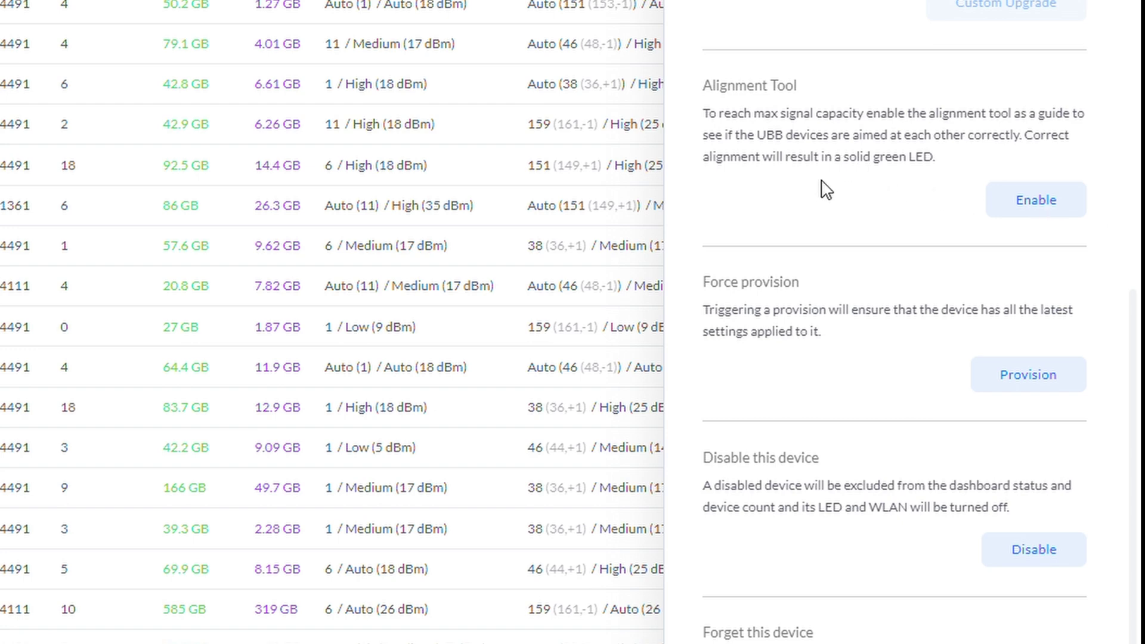
pyautogui.click(1050, 203)
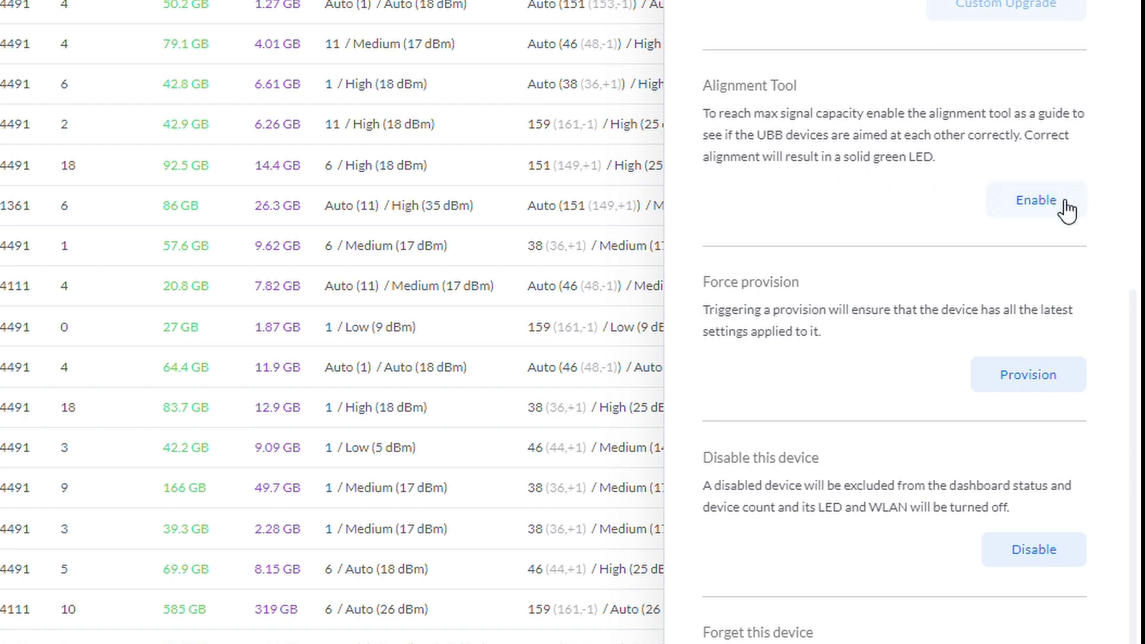